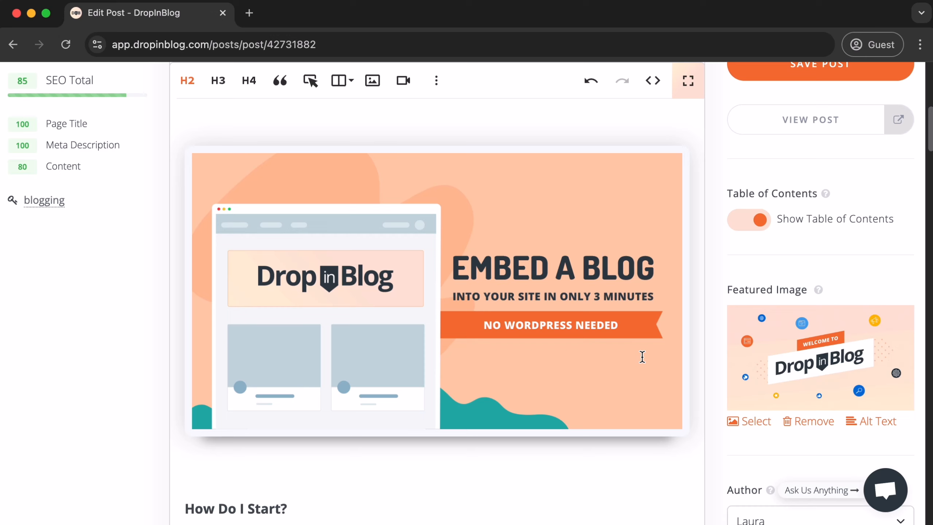
Set the image's alternative text to "DropInBlog - Blogging Made Easy"
{"action": "left_click", "coordinate": [436, 288]}
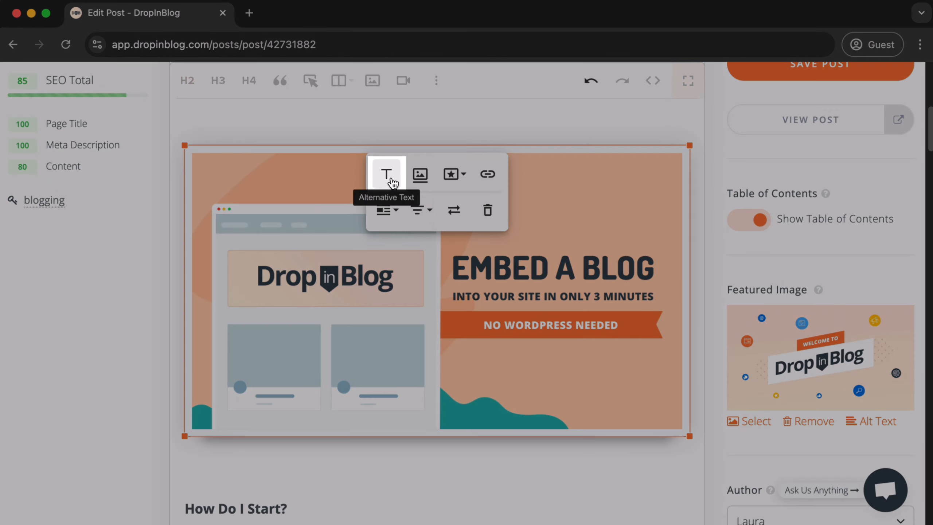
{"action": "left_click", "coordinate": [386, 174]}
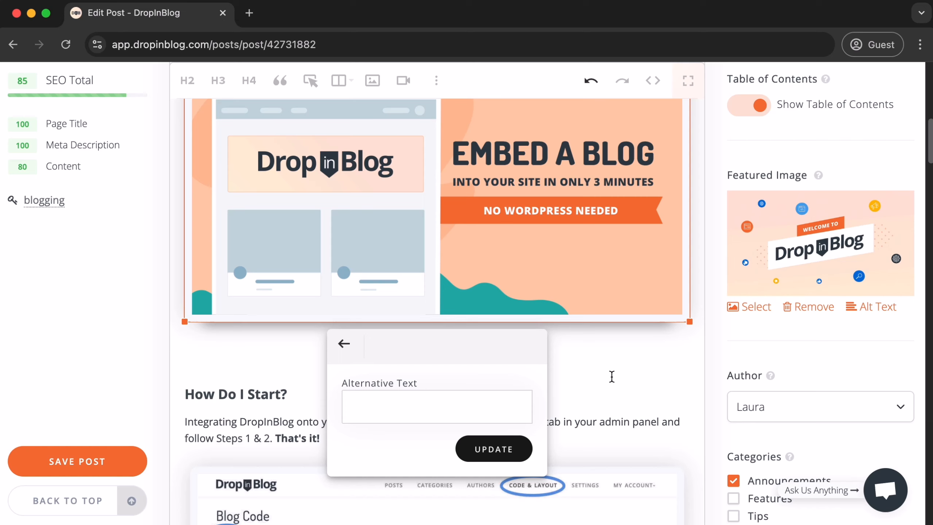
{"action": "type", "text": "DropInBlog - Blogging Made Easy"}
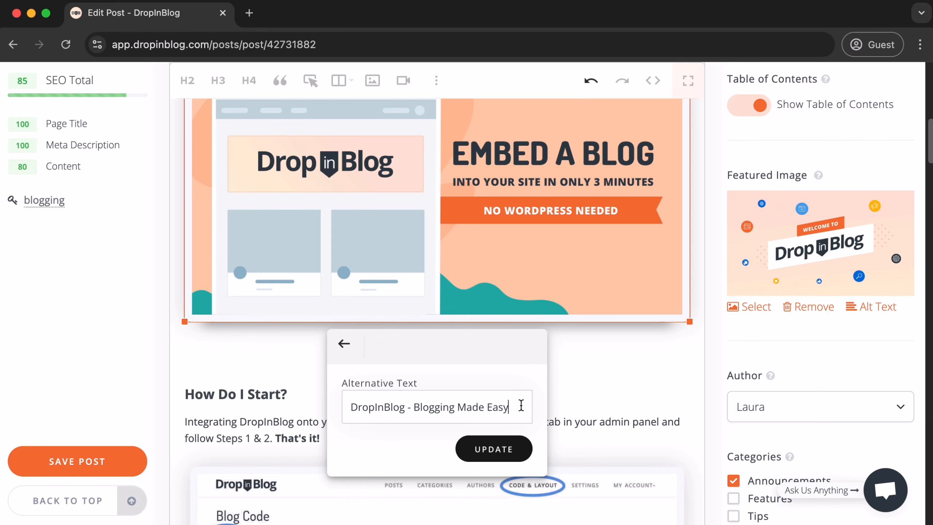
{"action": "left_click", "coordinate": [494, 449]}
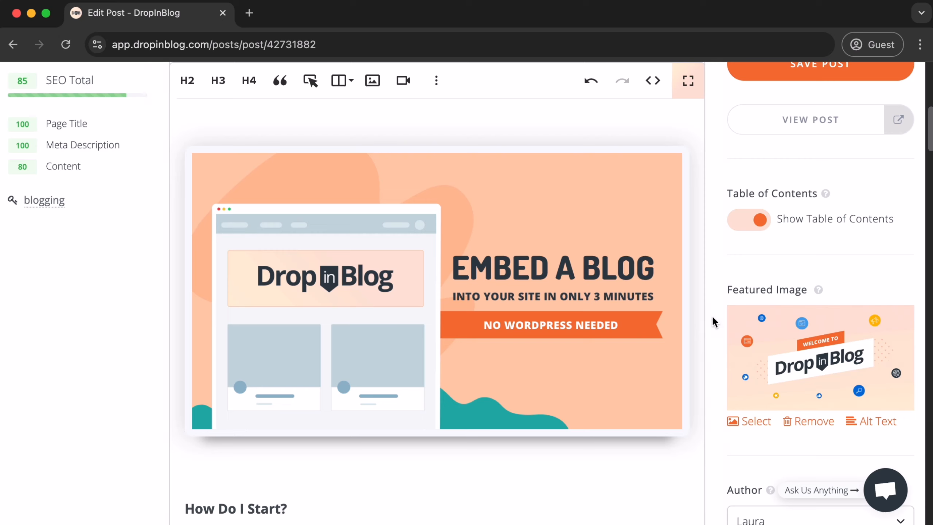
Add an image caption reading "DropInBlog - Blogging Made Easy" below the image
{"action": "left_click", "coordinate": [535, 265]}
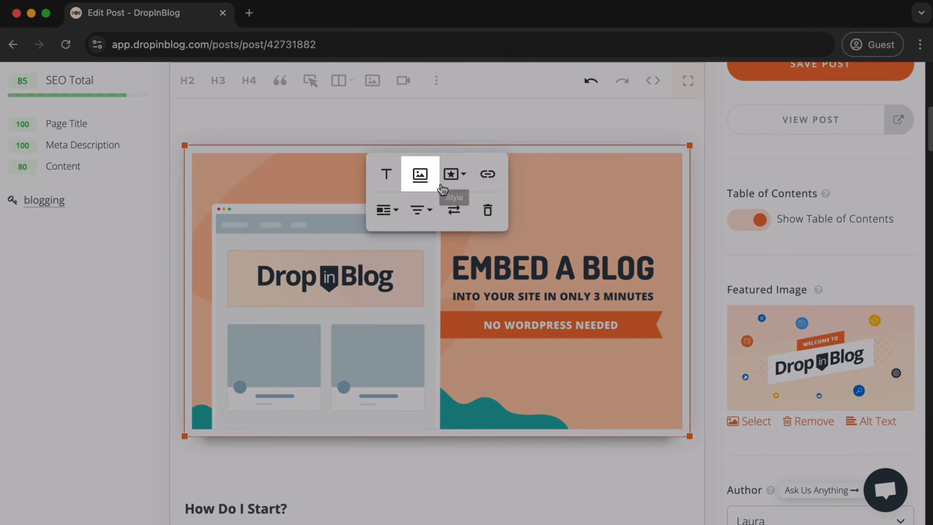
{"action": "left_click", "coordinate": [422, 180]}
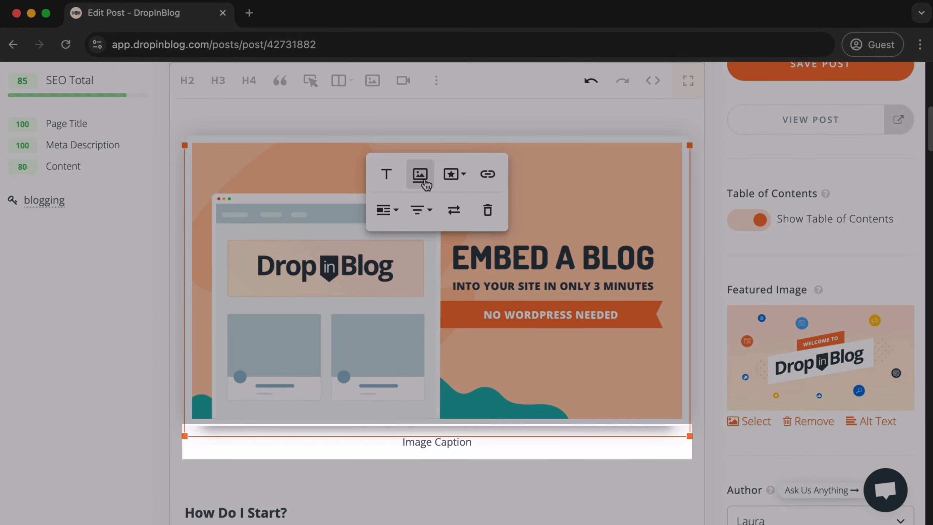
{"action": "left_click", "coordinate": [486, 443]}
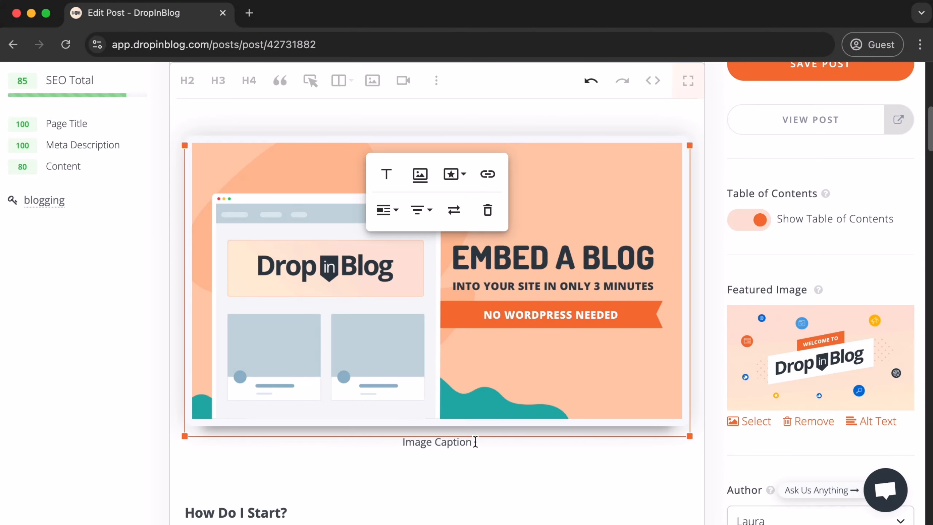
{"action": "left_click_drag", "start_coordinate": [475, 441], "coordinate": [401, 444]}
{"action": "type", "text": "DropInBlog - Blogging Made Easy"}
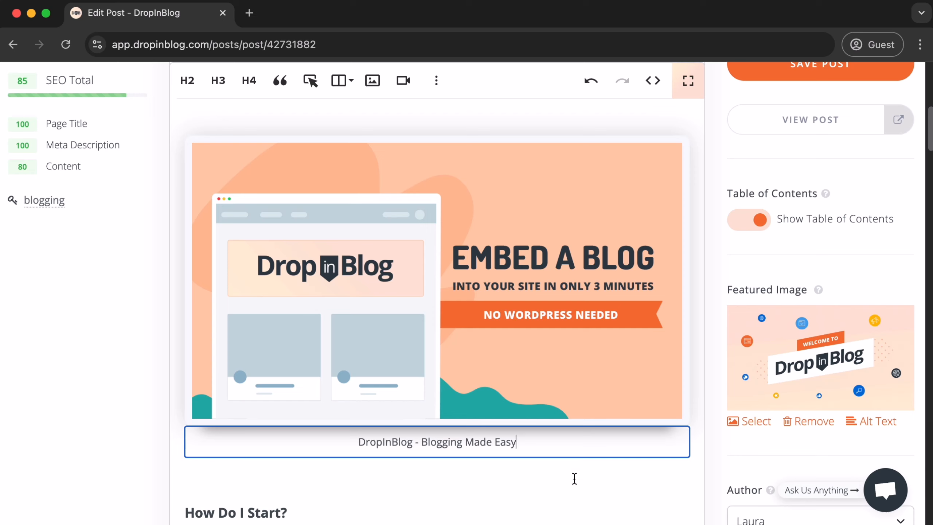
{"action": "left_click", "coordinate": [564, 488]}
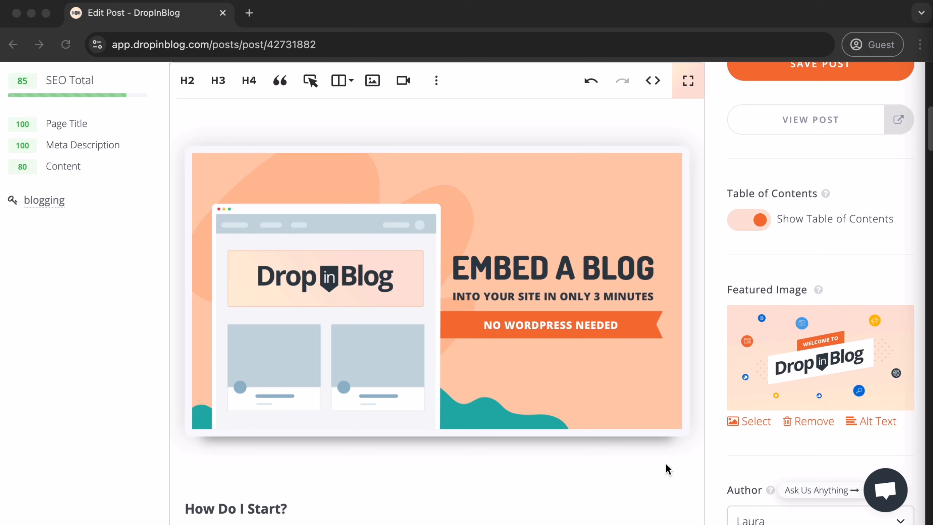
Apply the No Border style to the image
{"action": "left_click", "coordinate": [497, 305]}
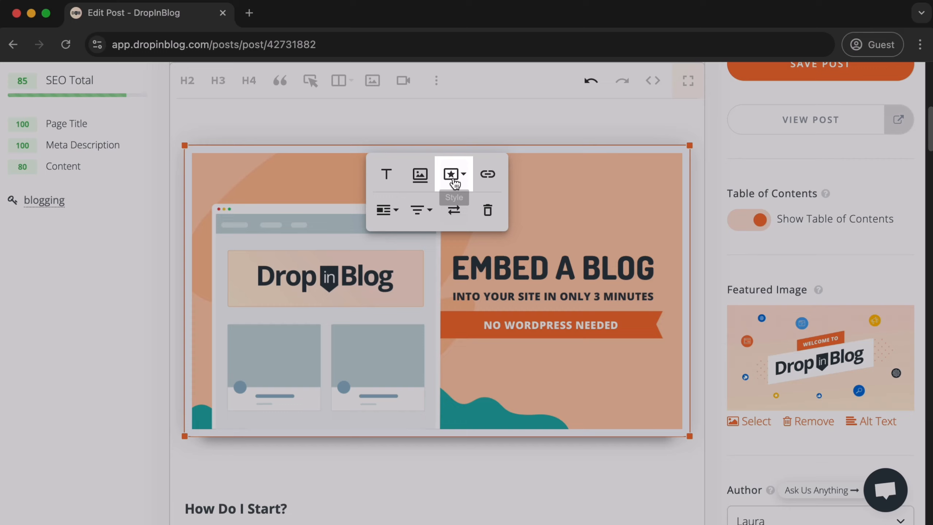
{"action": "left_click", "coordinate": [453, 177]}
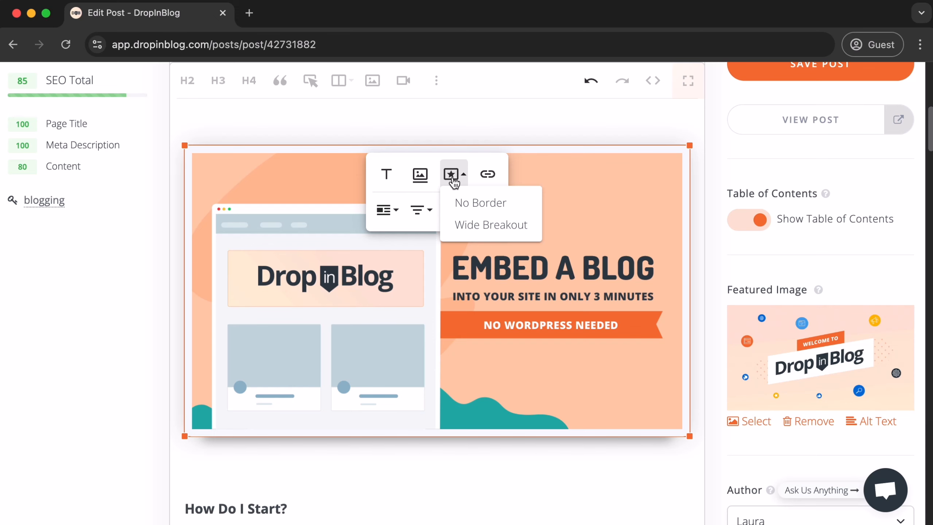
{"action": "left_click", "coordinate": [477, 203]}
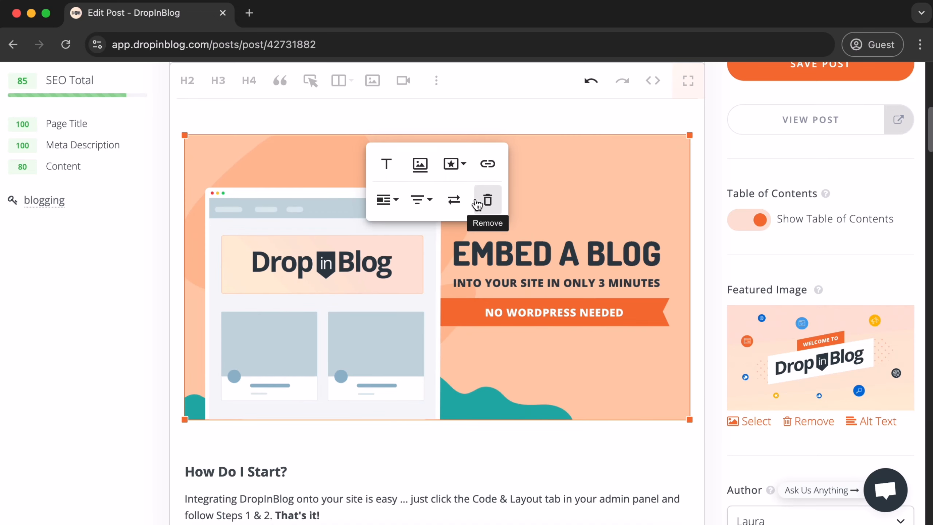
Apply the Wide Breakout style to the image together with No Border
{"action": "left_click", "coordinate": [455, 164]}
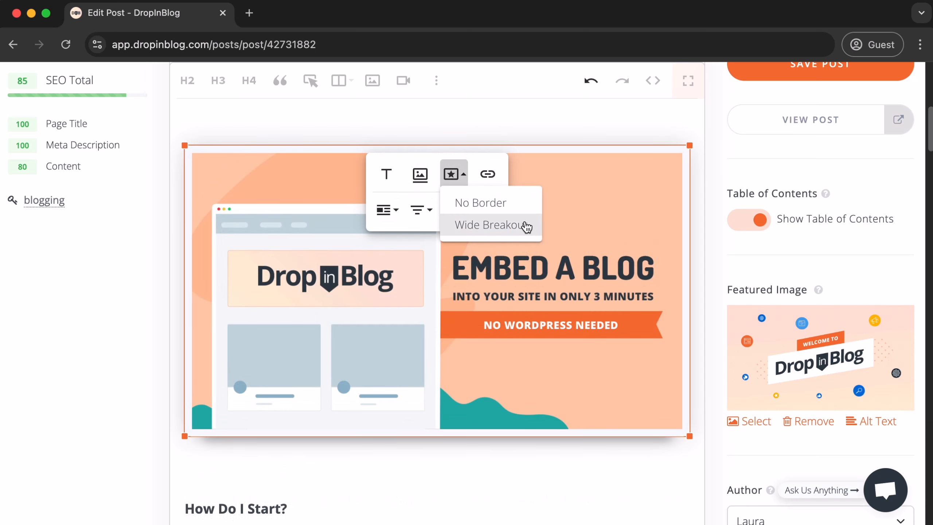
{"action": "left_click", "coordinate": [526, 226]}
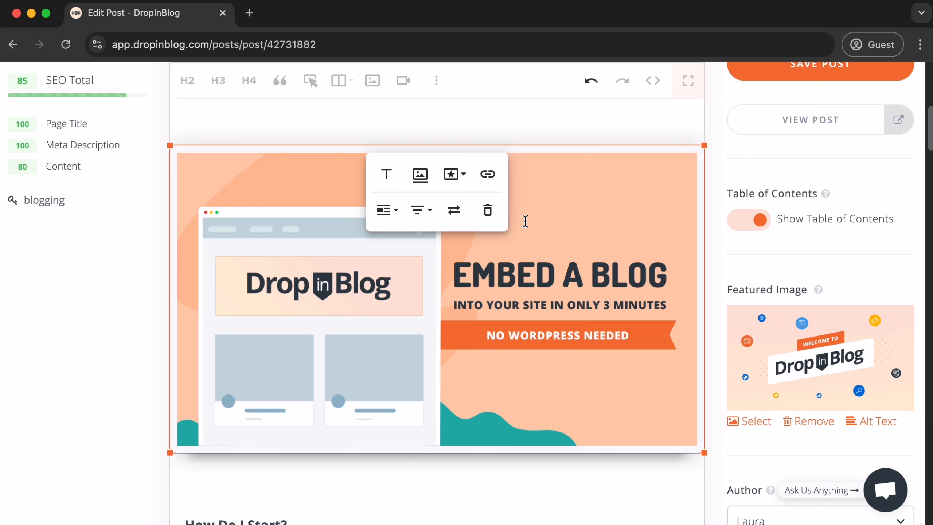
{"action": "left_click", "coordinate": [455, 182]}
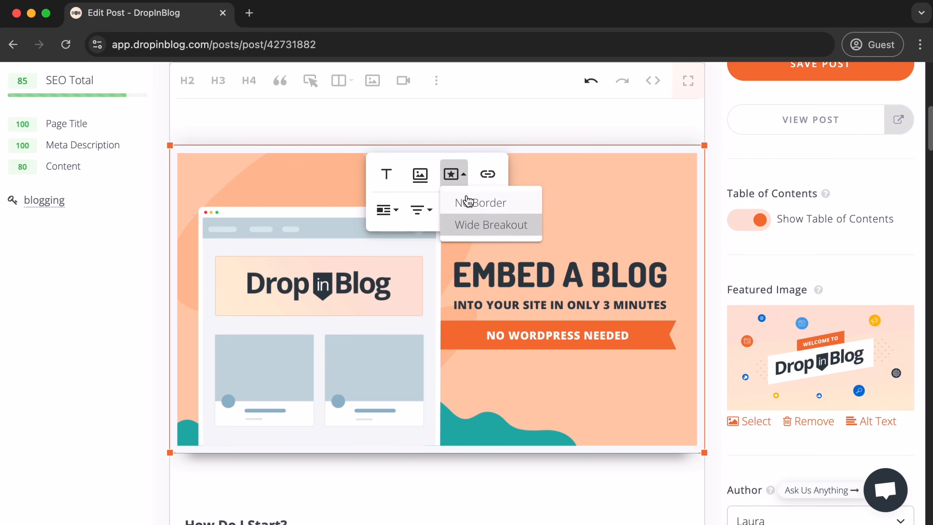
{"action": "left_click", "coordinate": [511, 208]}
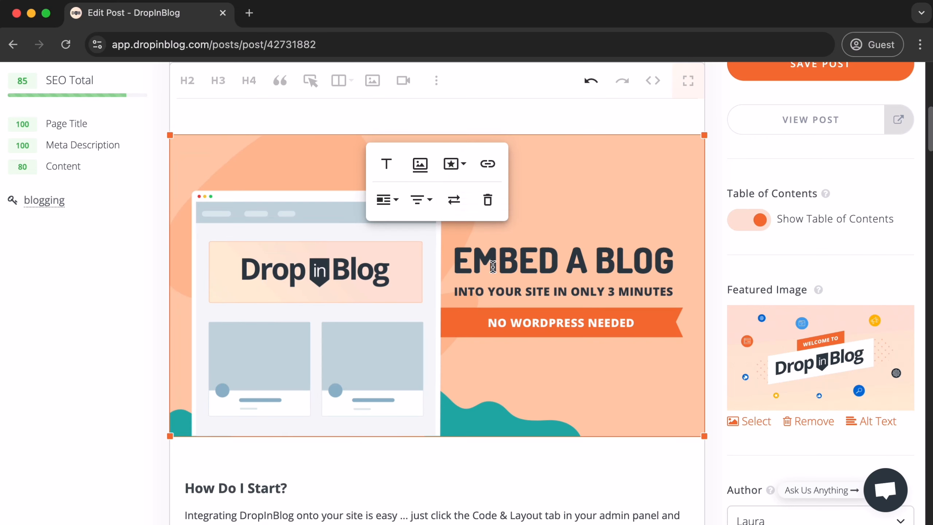
{"action": "left_click", "coordinate": [459, 176]}
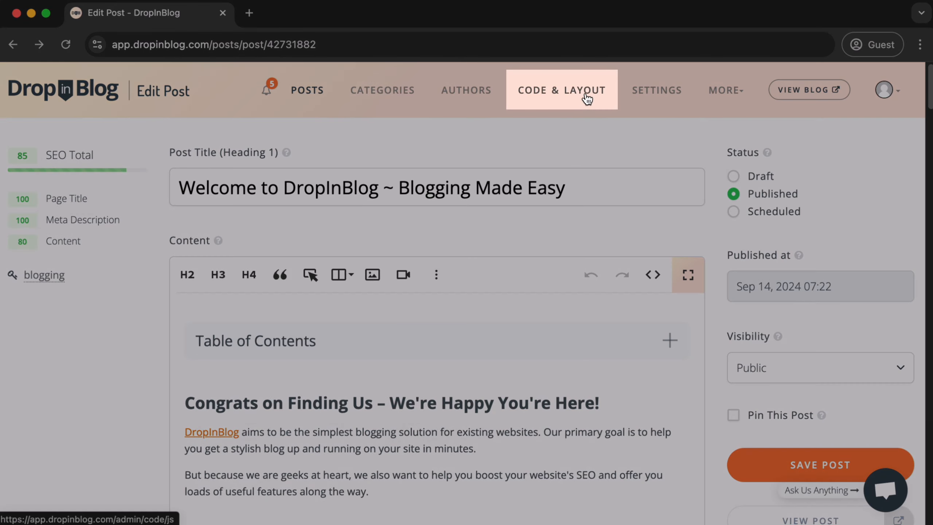
Turn the Image Frame design customization Off in the Code & Layout settings
{"action": "left_click", "coordinate": [588, 96]}
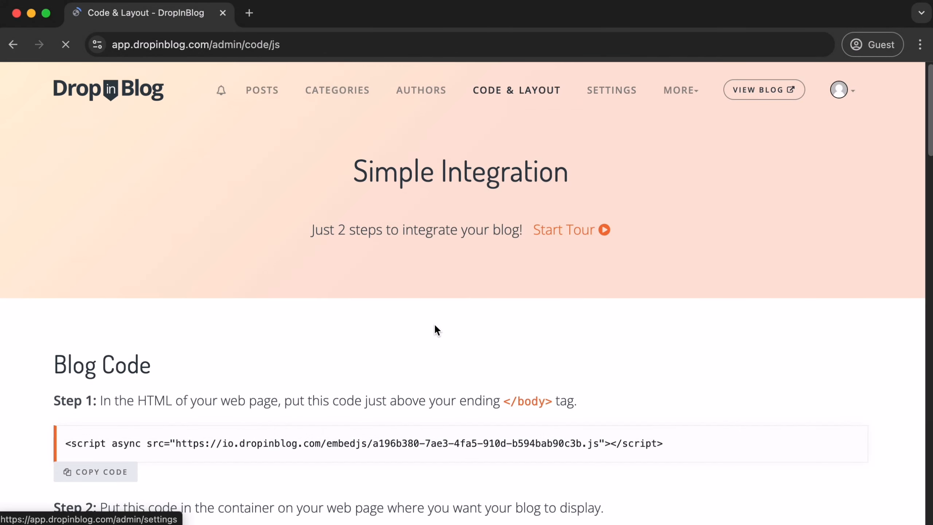
{"action": "scroll", "coordinate": [433, 327], "scroll_direction": "down", "scroll_amount": 10}
{"action": "scroll", "coordinate": [433, 326], "scroll_direction": "down", "scroll_amount": 5}
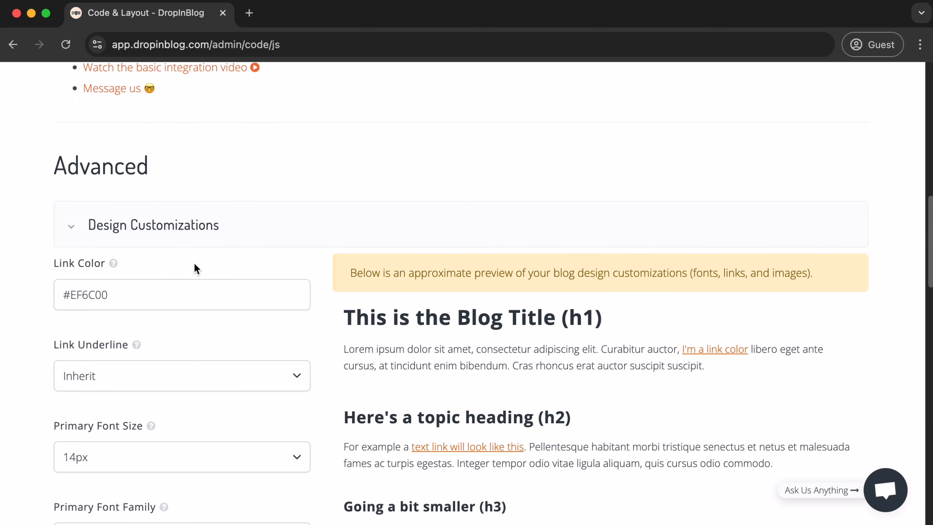
{"action": "scroll", "coordinate": [194, 263], "scroll_direction": "down", "scroll_amount": 7}
{"action": "scroll", "coordinate": [193, 262], "scroll_direction": "down", "scroll_amount": 2}
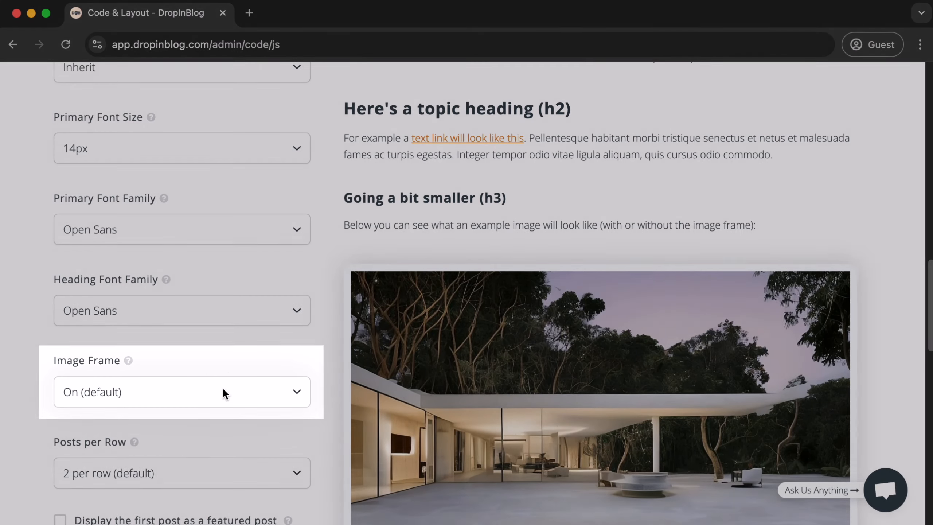
{"action": "left_click", "coordinate": [223, 390]}
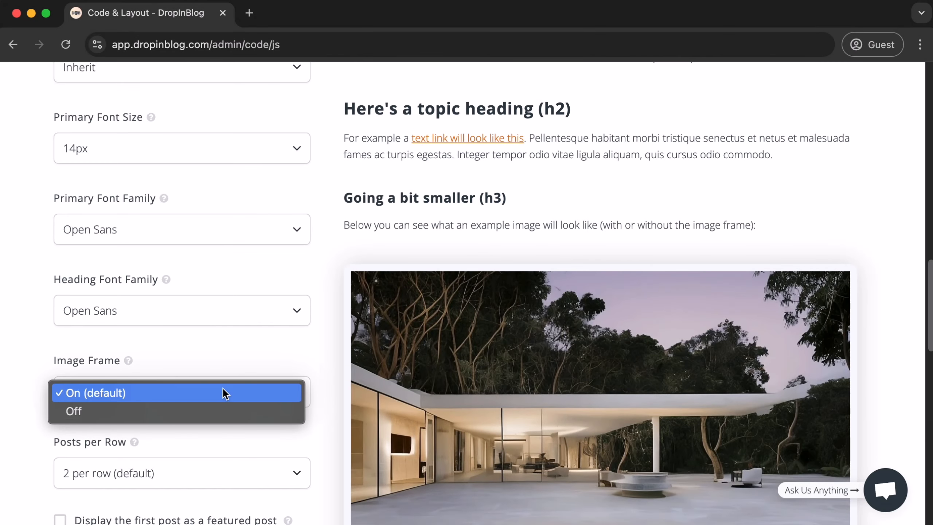
{"action": "left_click", "coordinate": [221, 410]}
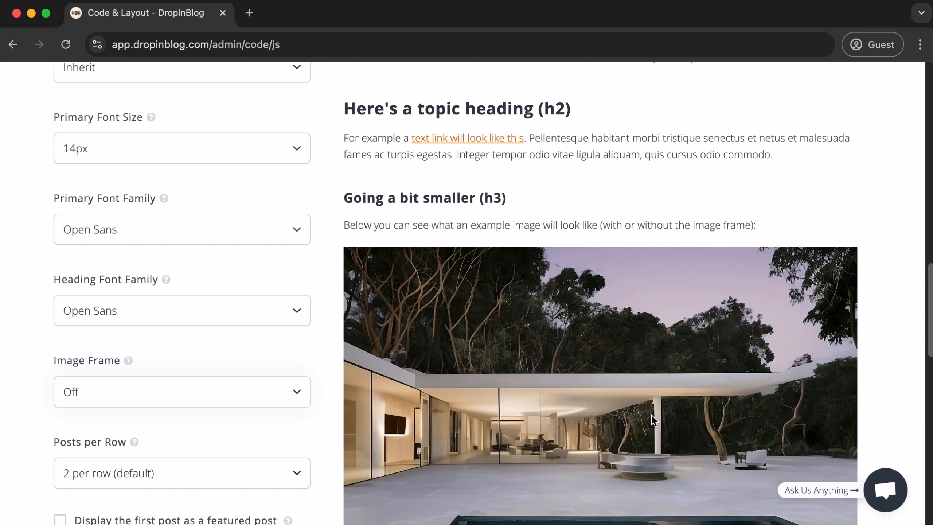
{"action": "scroll", "coordinate": [486, 375], "scroll_direction": "down", "scroll_amount": 6}
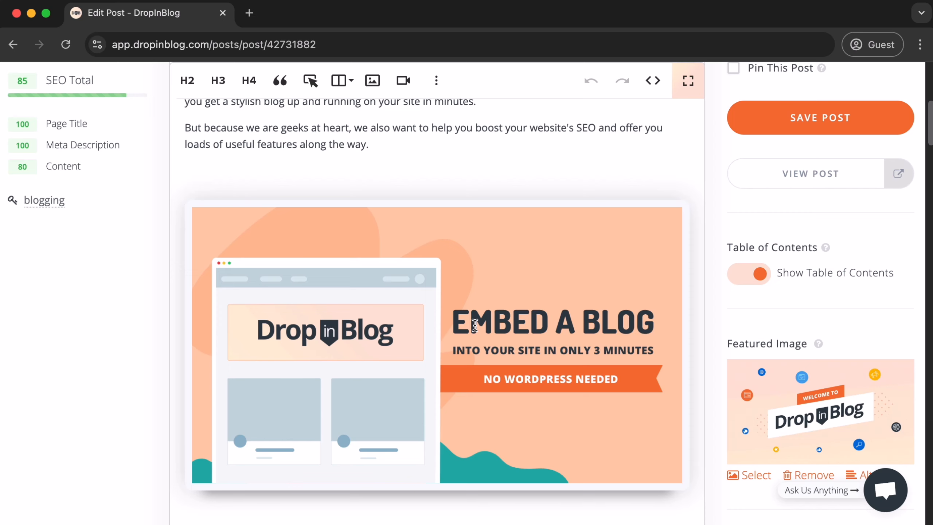
{"action": "left_click", "coordinate": [419, 349]}
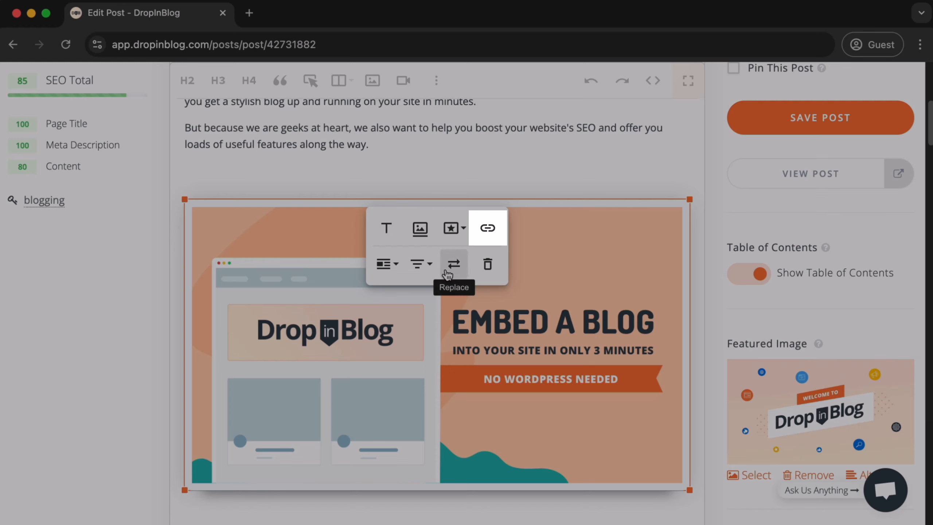
{"action": "left_click", "coordinate": [487, 228]}
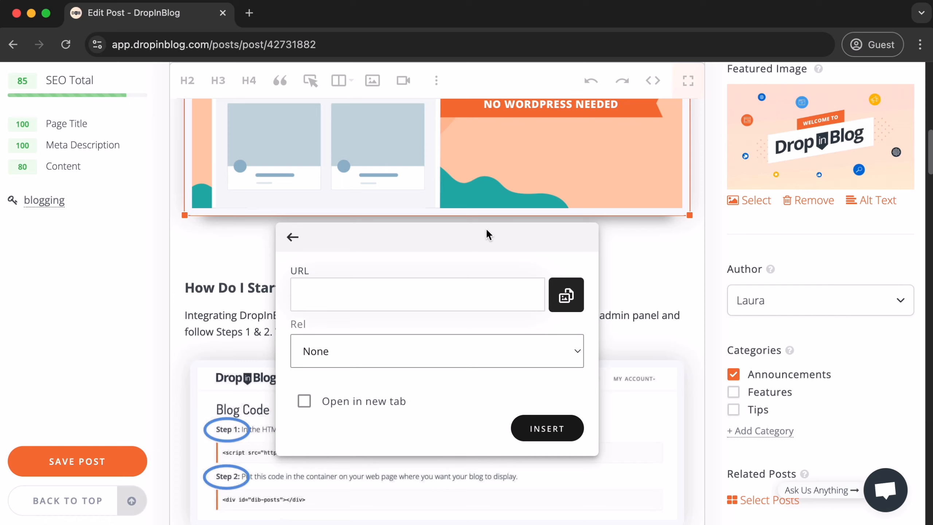
{"action": "type", "text": "https://dropinblog.com/"}
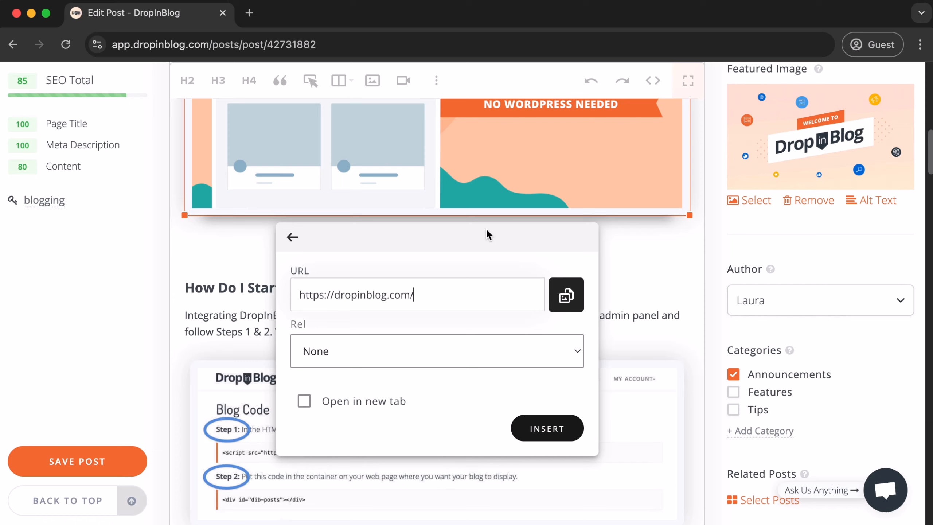
{"action": "left_click", "coordinate": [389, 404]}
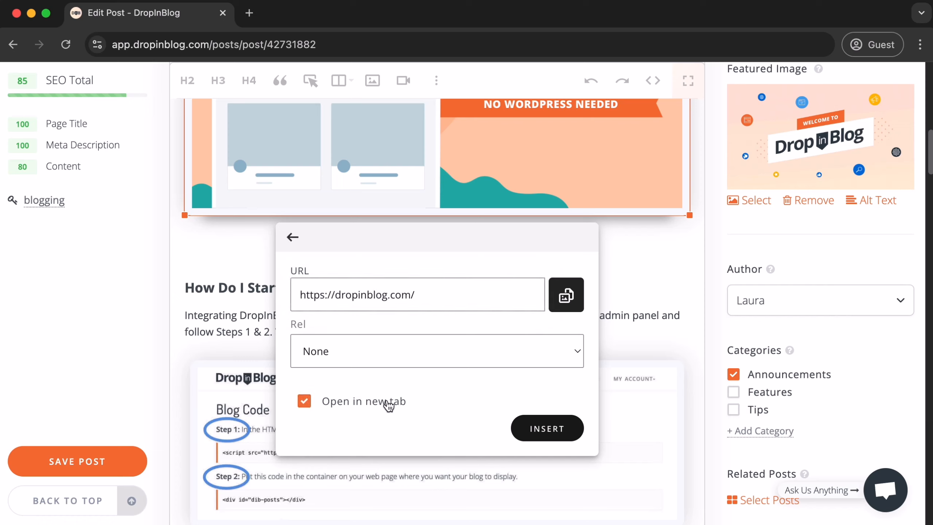
{"action": "left_click", "coordinate": [568, 440]}
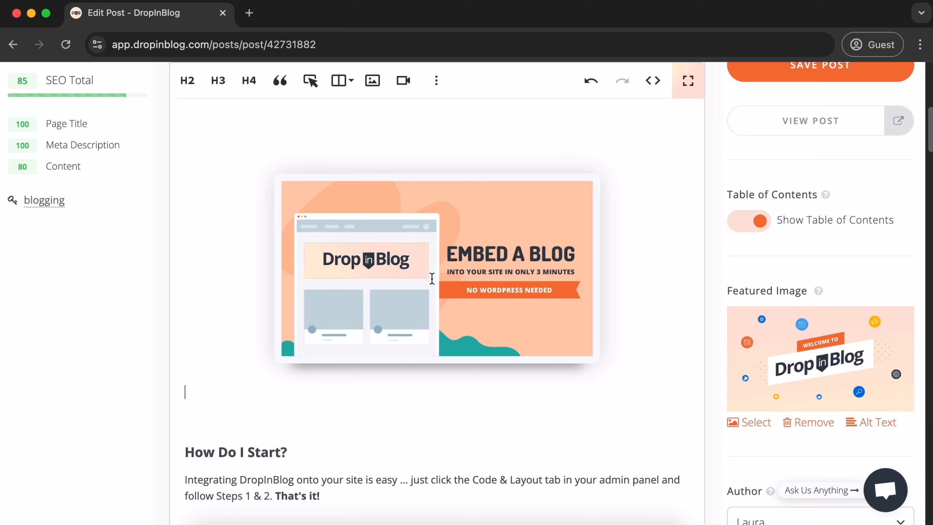
Switch the image's display to Inline and then back to Break Text
{"action": "left_click", "coordinate": [422, 268]}
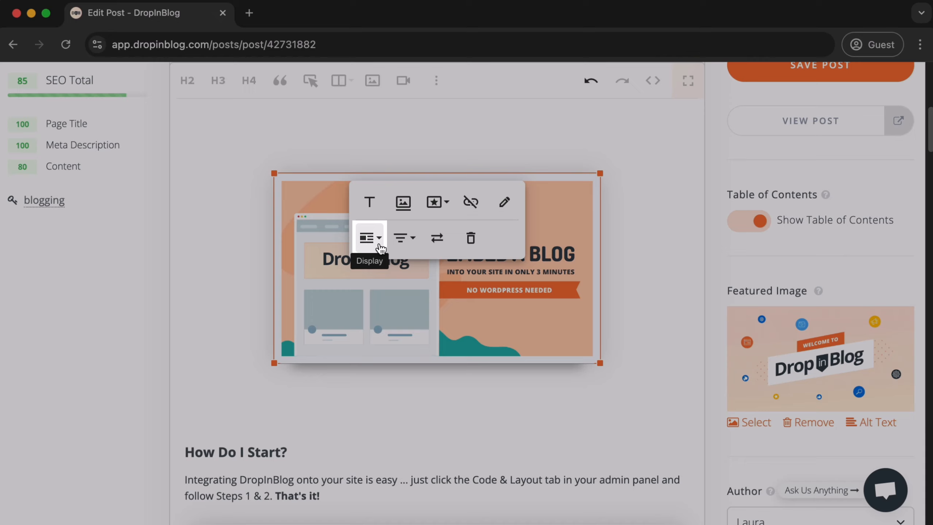
{"action": "left_click", "coordinate": [378, 243]}
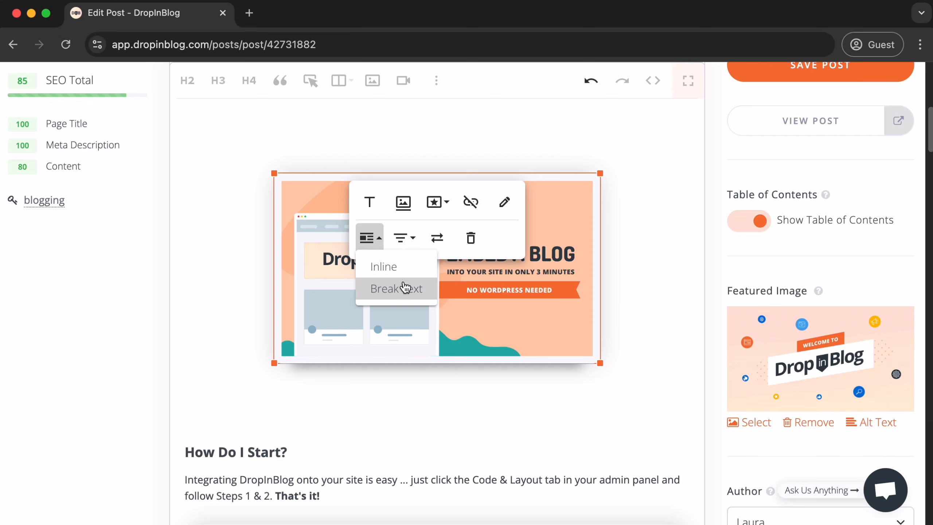
{"action": "left_click", "coordinate": [402, 266]}
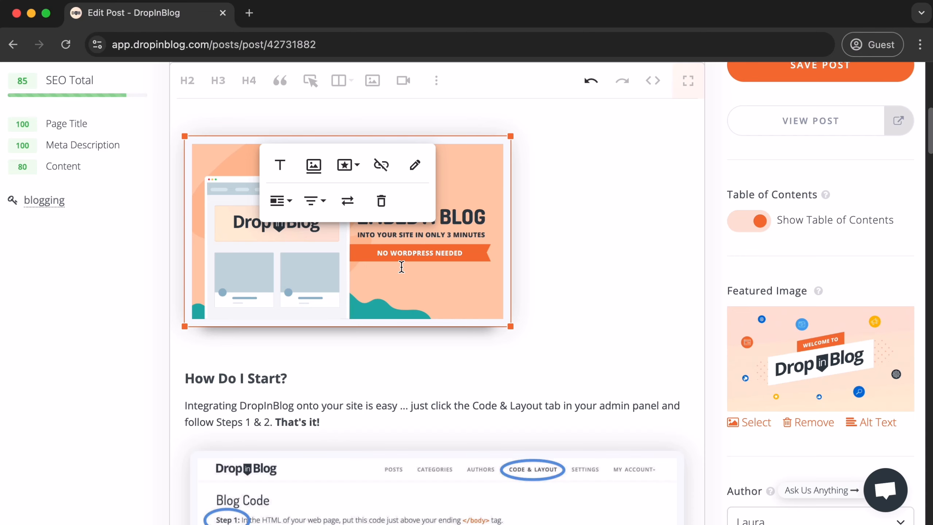
{"action": "left_click", "coordinate": [280, 202]}
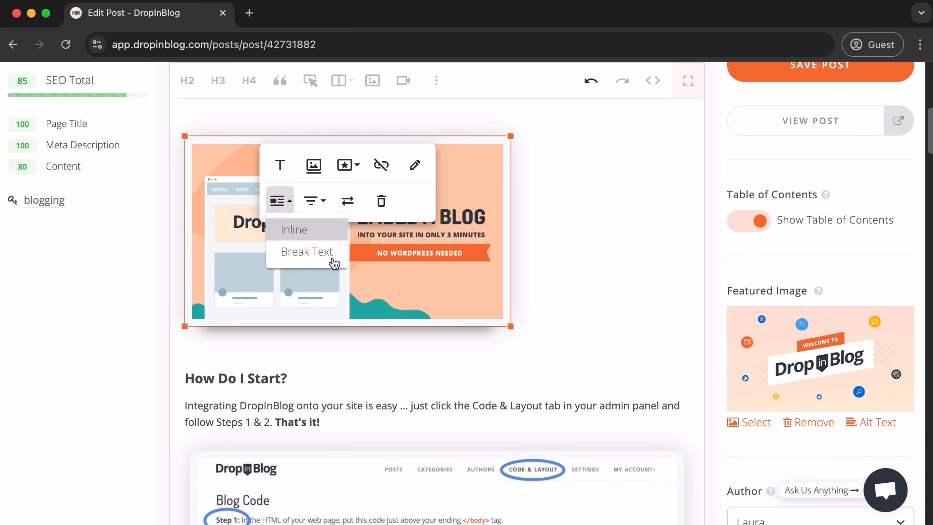
{"action": "left_click", "coordinate": [334, 263]}
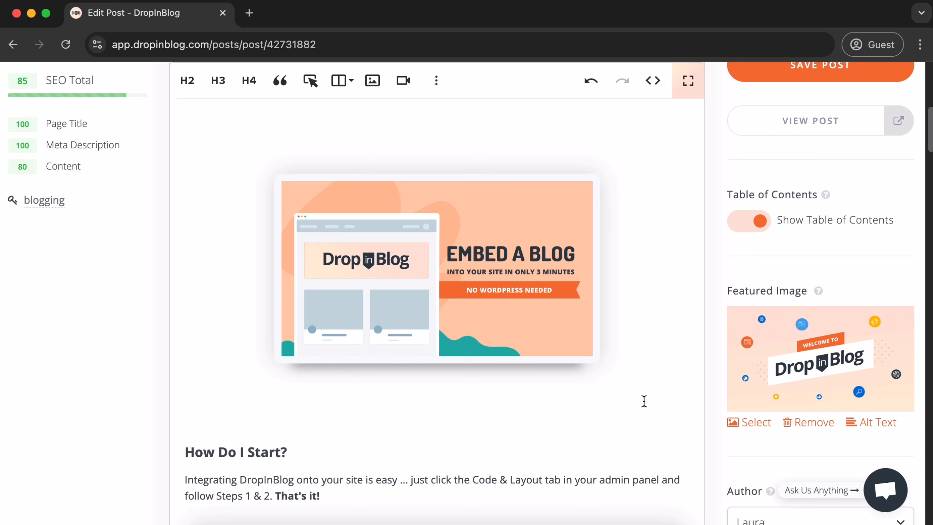
Set the image's display to Inline and align it to the right
{"action": "left_click", "coordinate": [528, 316]}
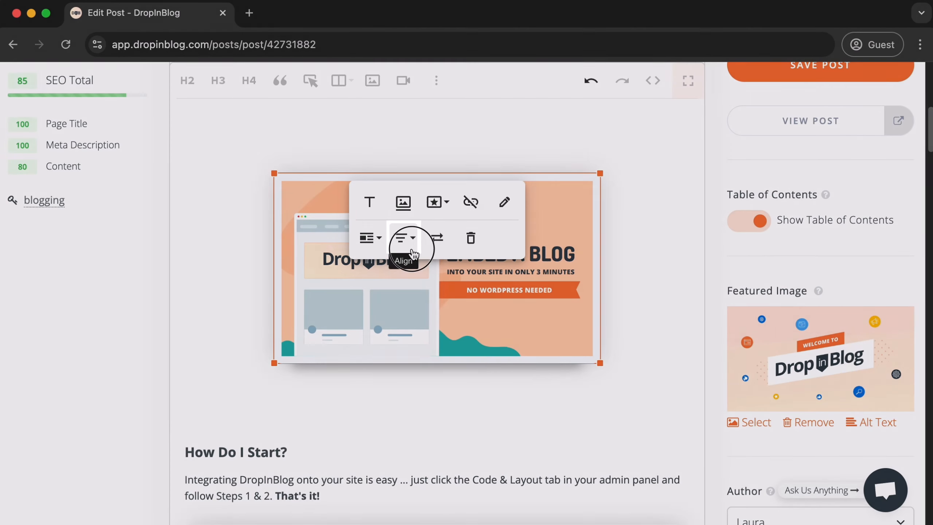
{"action": "left_click", "coordinate": [414, 252]}
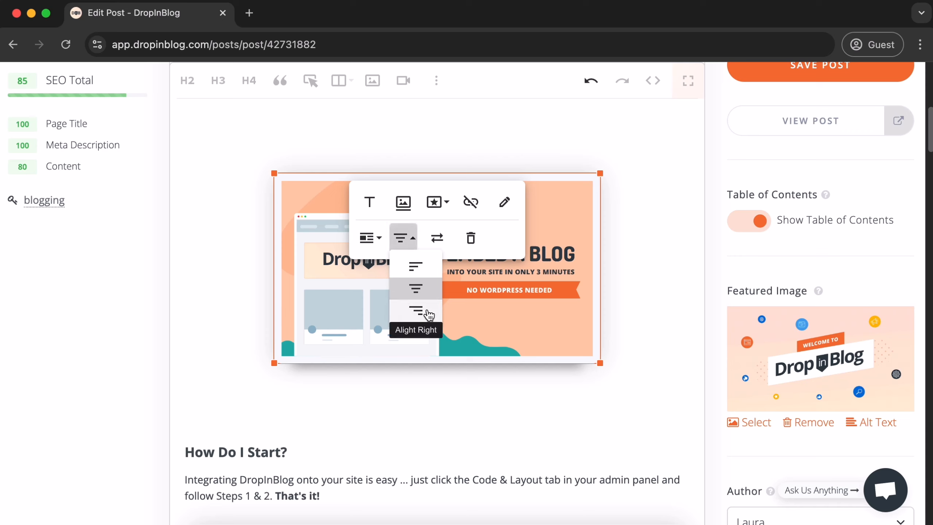
{"action": "left_click", "coordinate": [379, 239]}
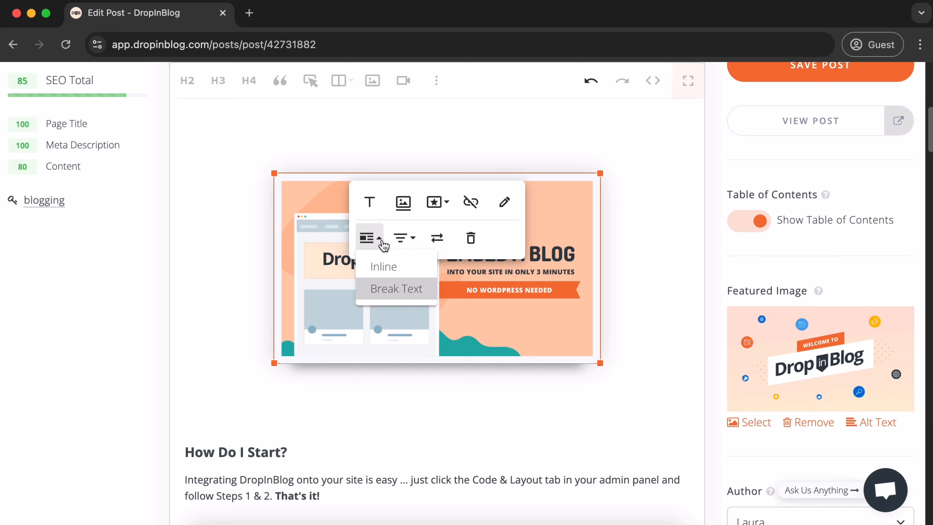
{"action": "left_click", "coordinate": [402, 264]}
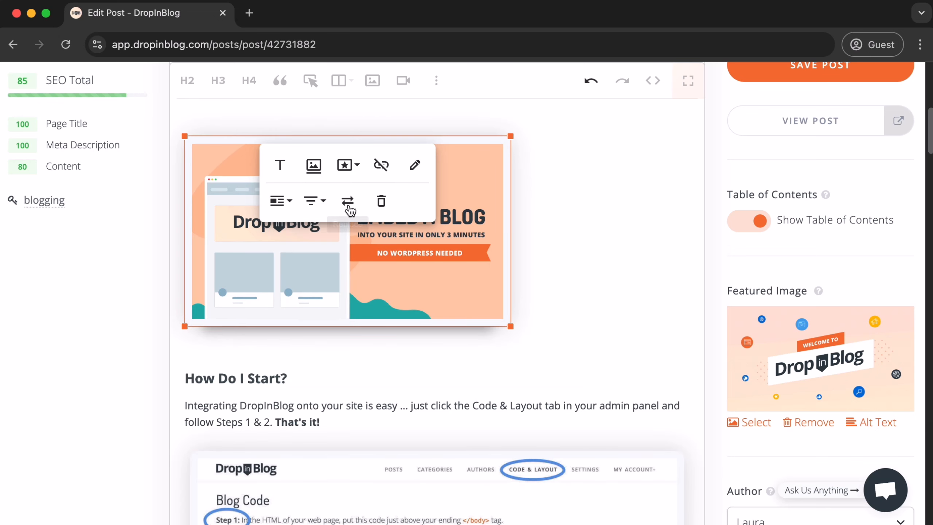
{"action": "left_click", "coordinate": [312, 200]}
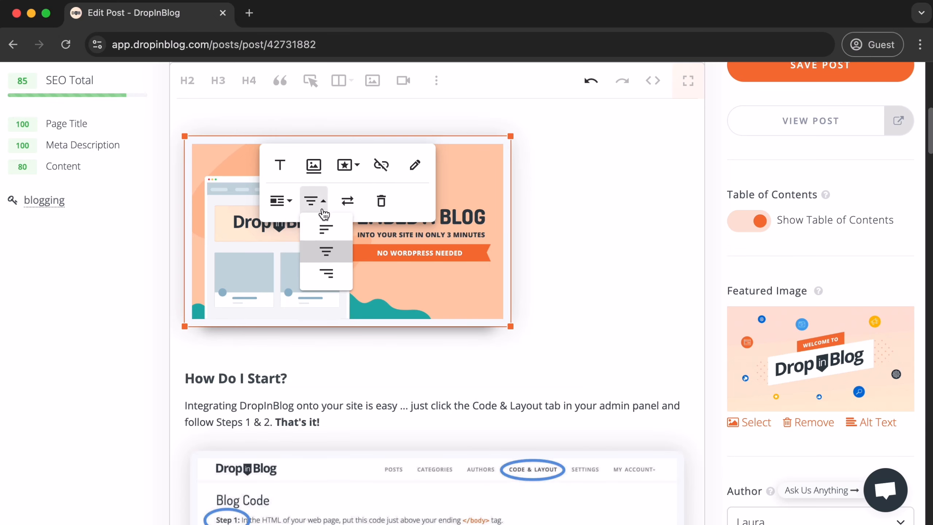
{"action": "left_click", "coordinate": [327, 274]}
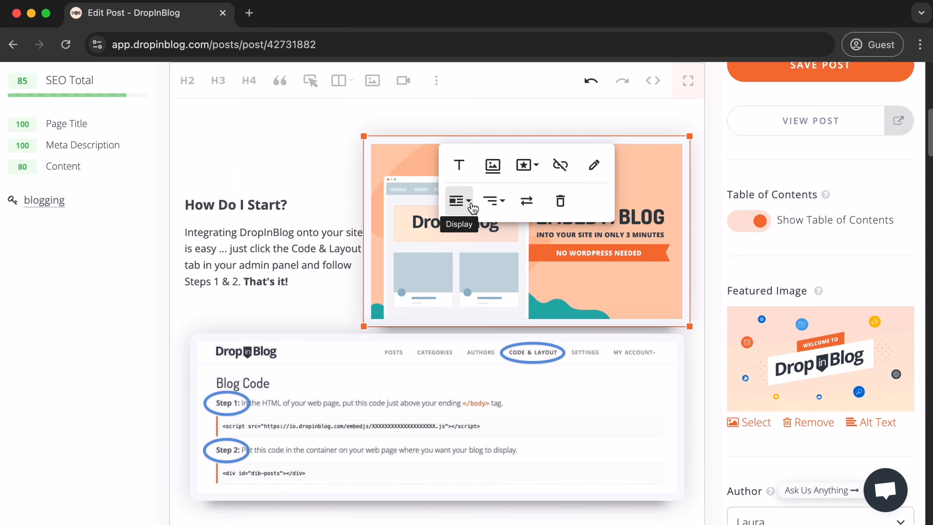
Switch the image's display back to Break Text
{"action": "left_click", "coordinate": [472, 208]}
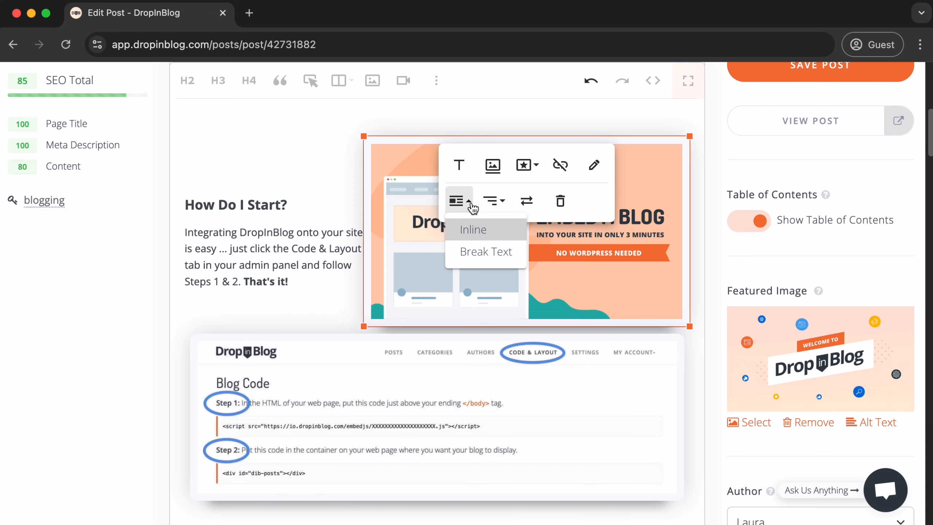
{"action": "left_click", "coordinate": [486, 251]}
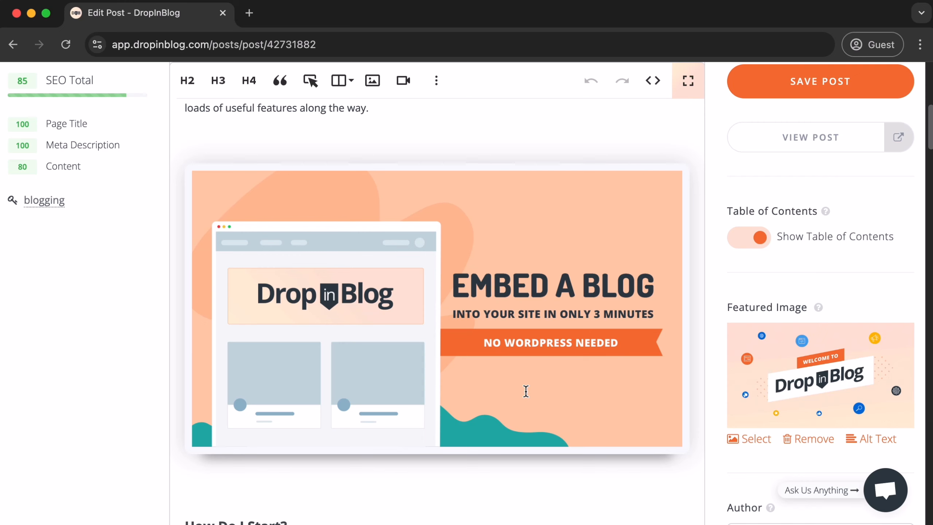
Open the File Manager to choose a replacement source for the image
{"action": "left_click_drag", "start_coordinate": [491, 304], "coordinate": [479, 435]}
{"action": "scroll", "coordinate": [487, 322], "scroll_direction": "down", "scroll_amount": 6}
{"action": "scroll", "coordinate": [487, 322], "scroll_direction": "down", "scroll_amount": 5}
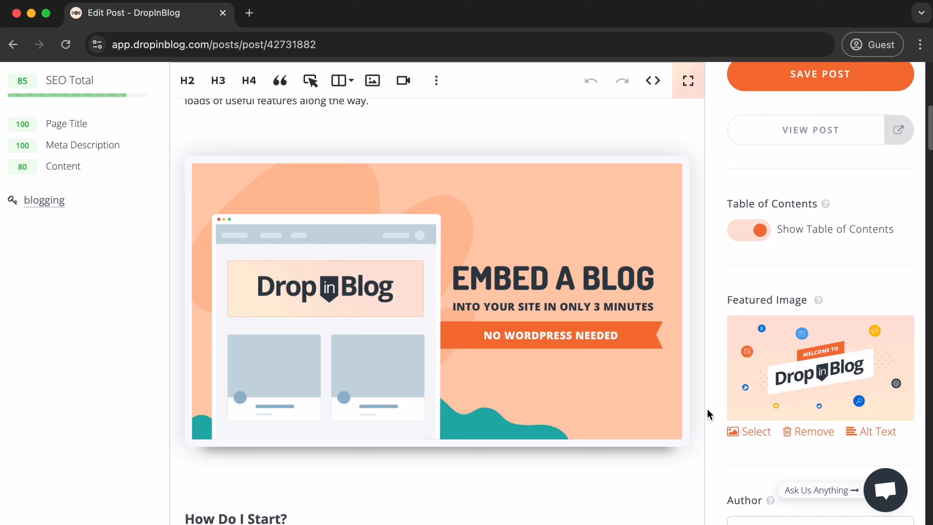
{"action": "left_click", "coordinate": [486, 336]}
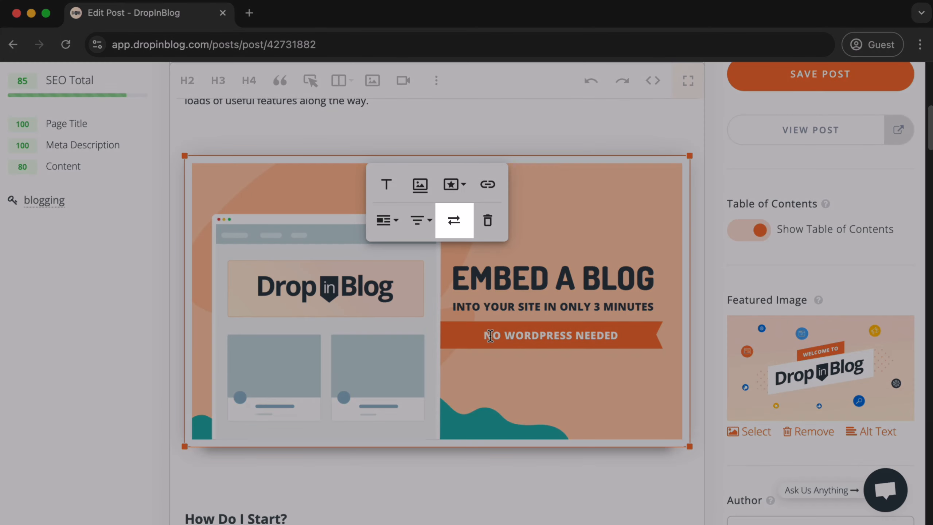
{"action": "left_click", "coordinate": [454, 221]}
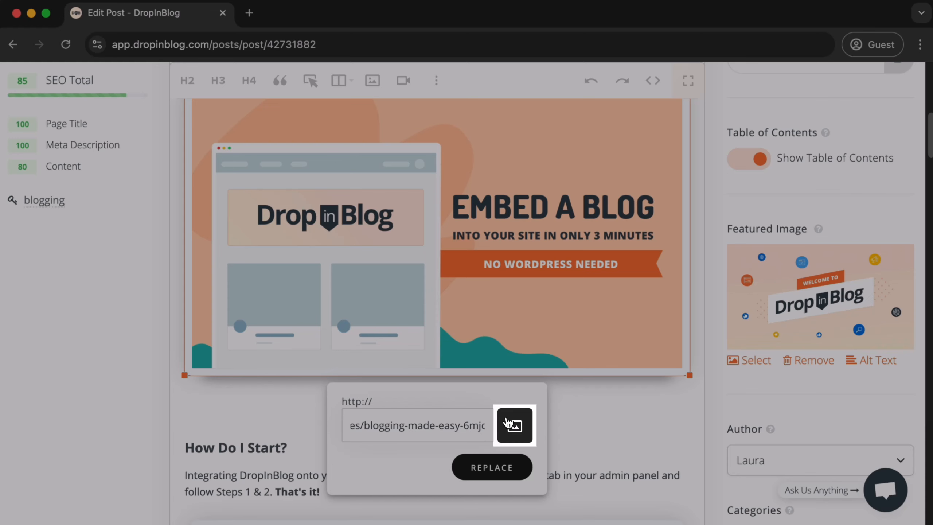
{"action": "left_click", "coordinate": [508, 422]}
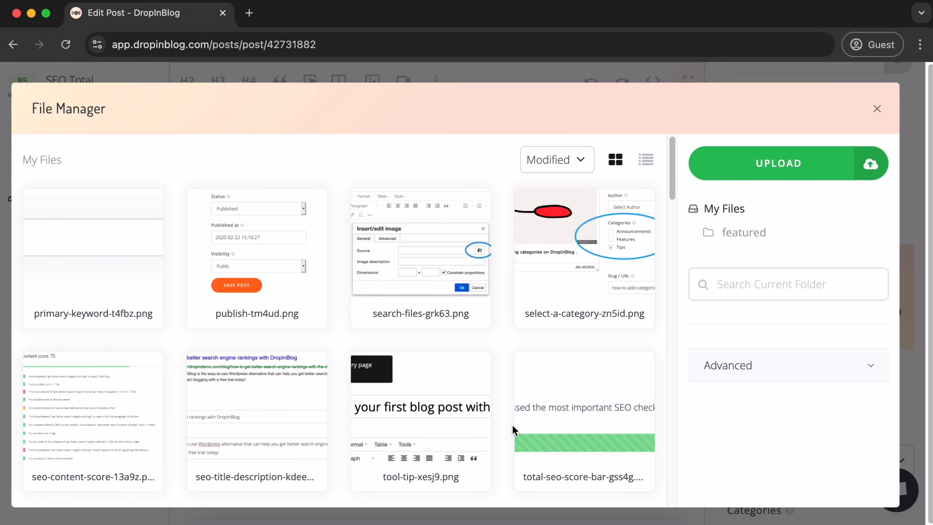
Upload a new image file into the File Manager
{"action": "mouse_move", "coordinate": [536, 309]}
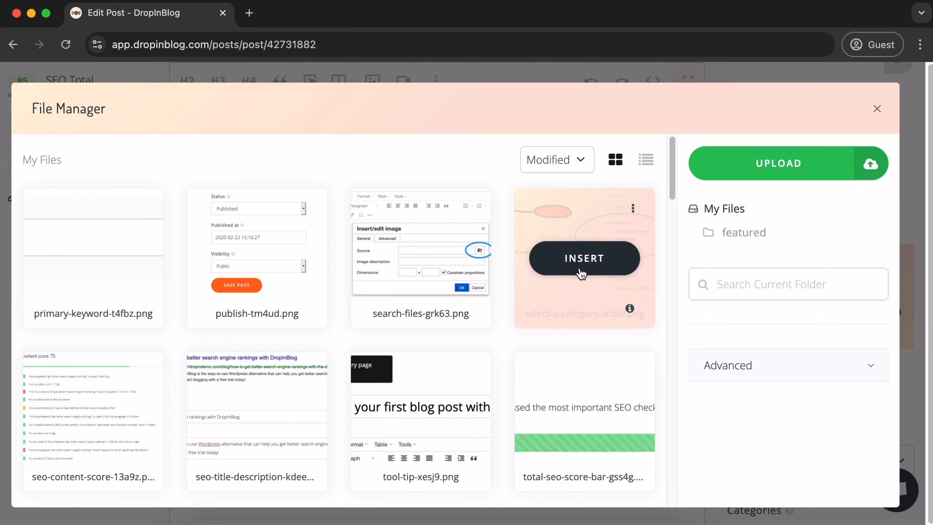
{"action": "left_click", "coordinate": [598, 268]}
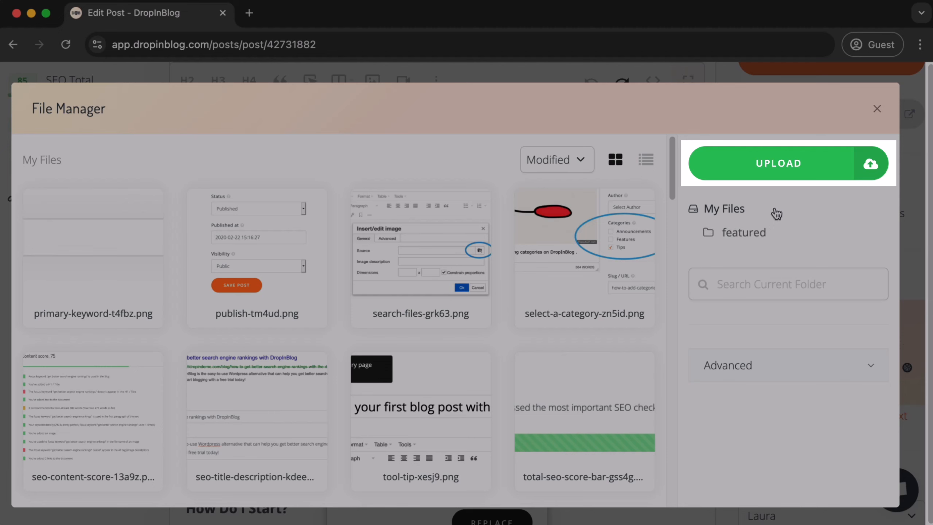
{"action": "left_click", "coordinate": [816, 170]}
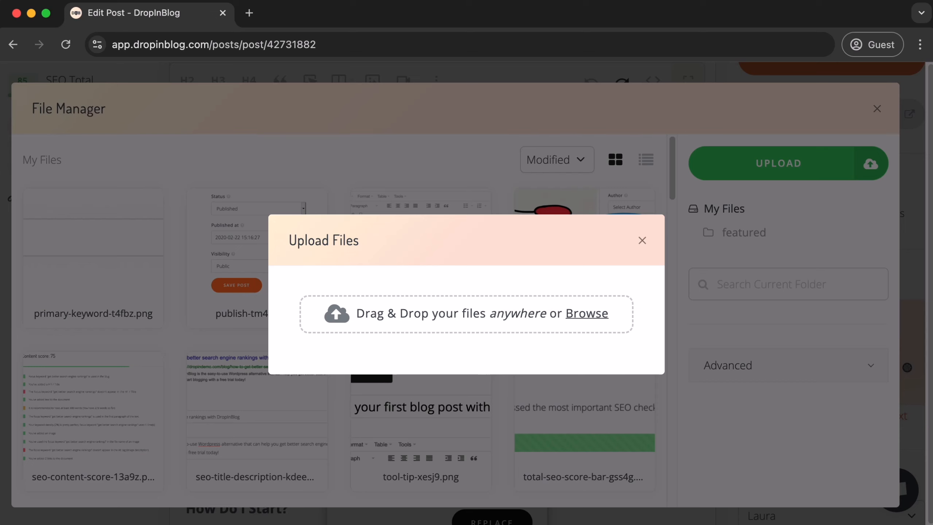
{"action": "left_click_drag", "start_coordinate": [479, 524], "coordinate": [509, 309]}
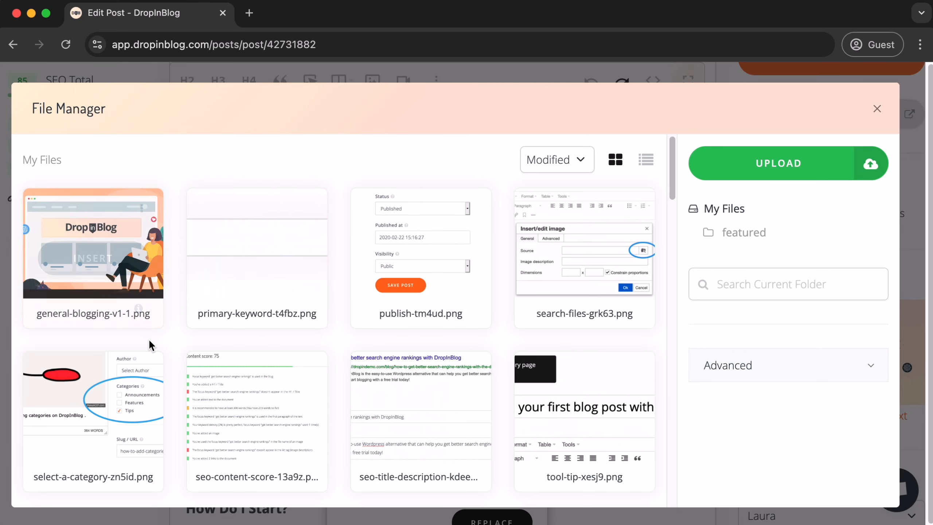
Replace the image with general-blogging-v1-1.png and deselect it
{"action": "mouse_move", "coordinate": [122, 266]}
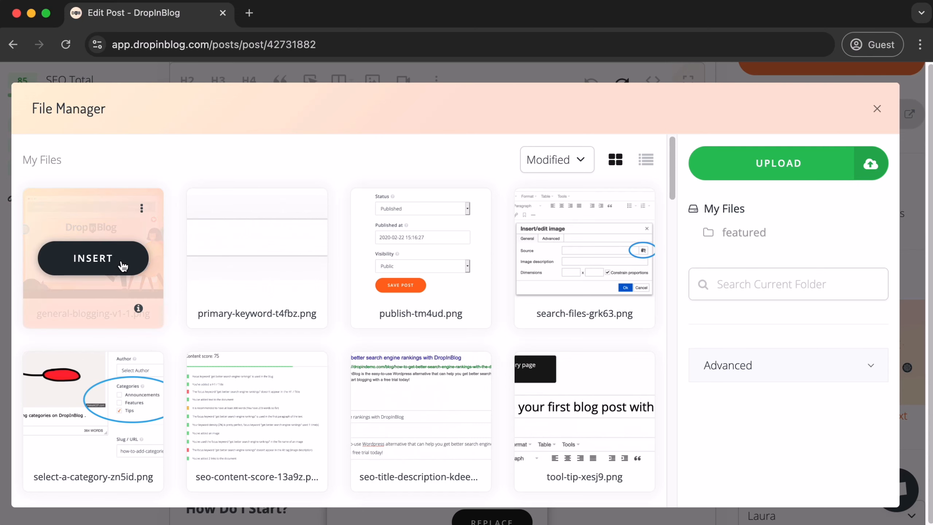
{"action": "left_click", "coordinate": [122, 266]}
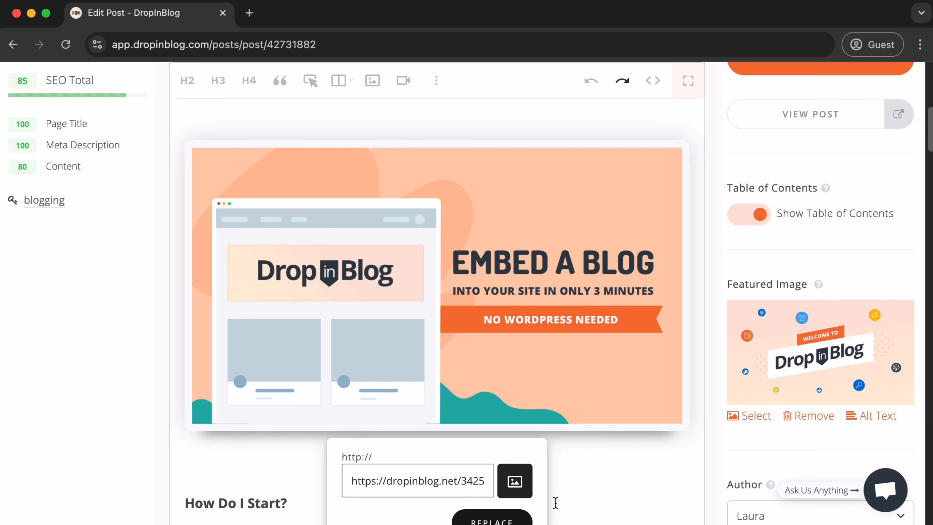
{"action": "left_click", "coordinate": [518, 520]}
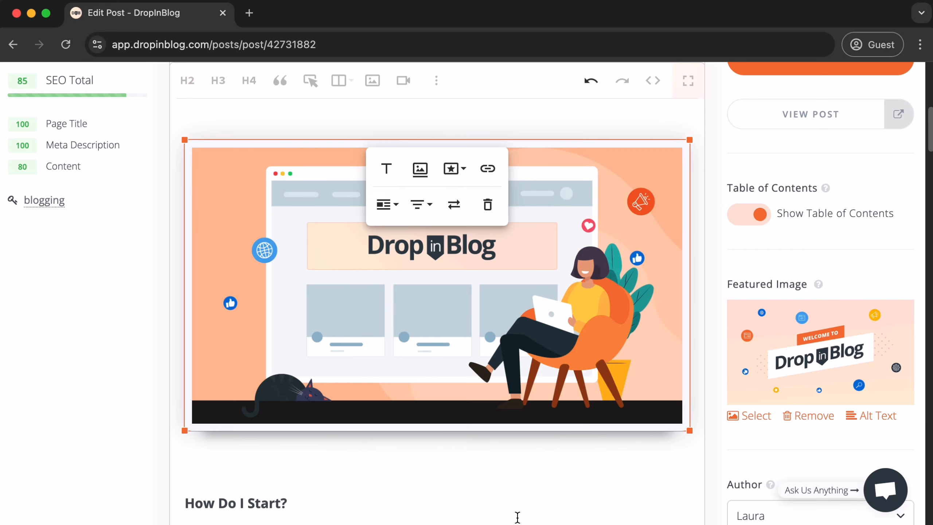
{"action": "left_click", "coordinate": [720, 453]}
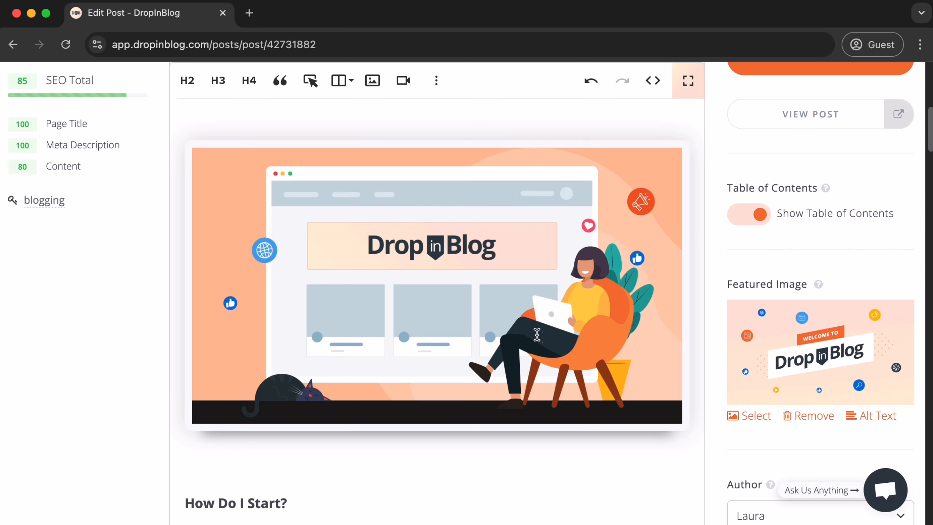
Delete the replaced image from the post
{"action": "left_click", "coordinate": [507, 311]}
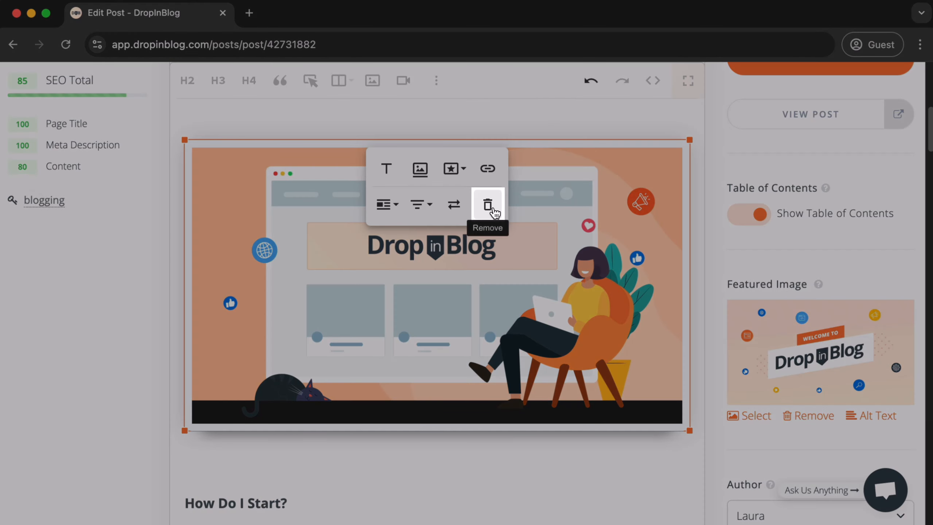
{"action": "left_click", "coordinate": [490, 206]}
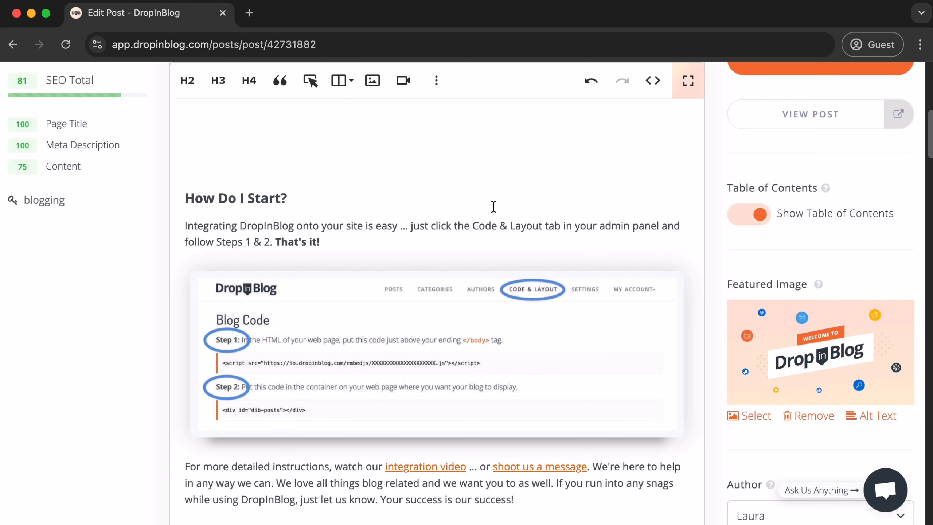